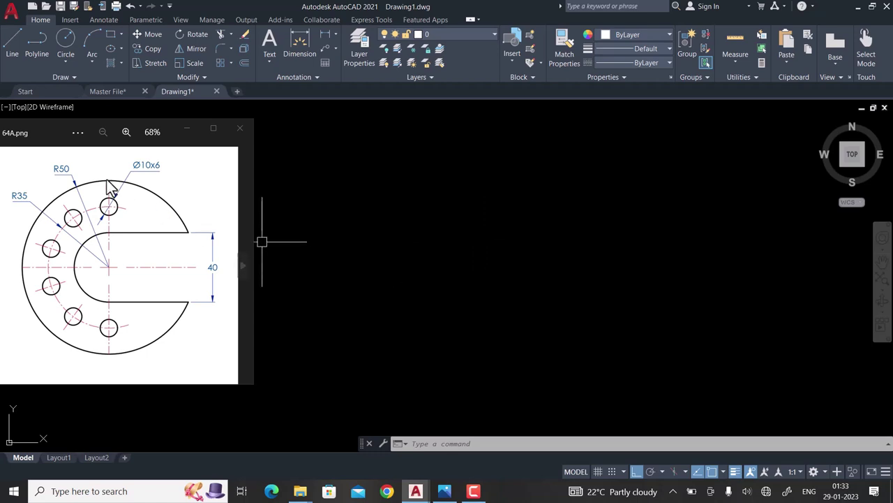
# Draw the first circle with a diameter of 40
pyautogui.click(60, 139)
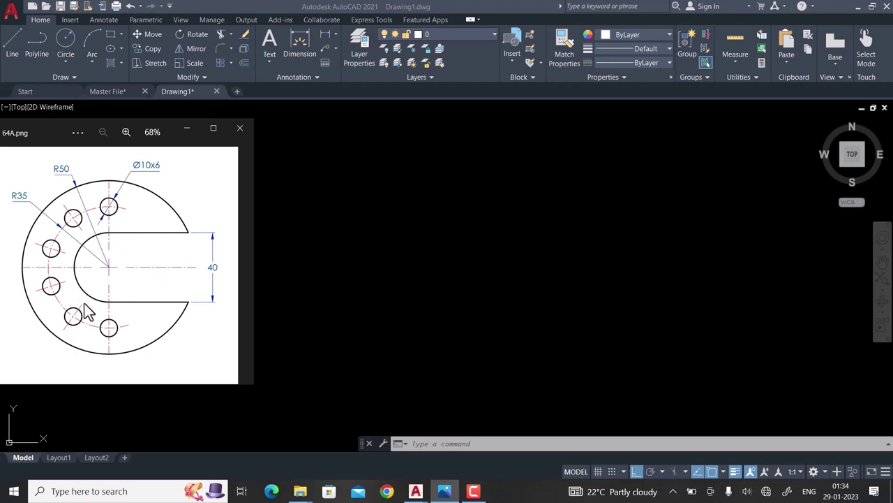
pyautogui.click(304, 222)
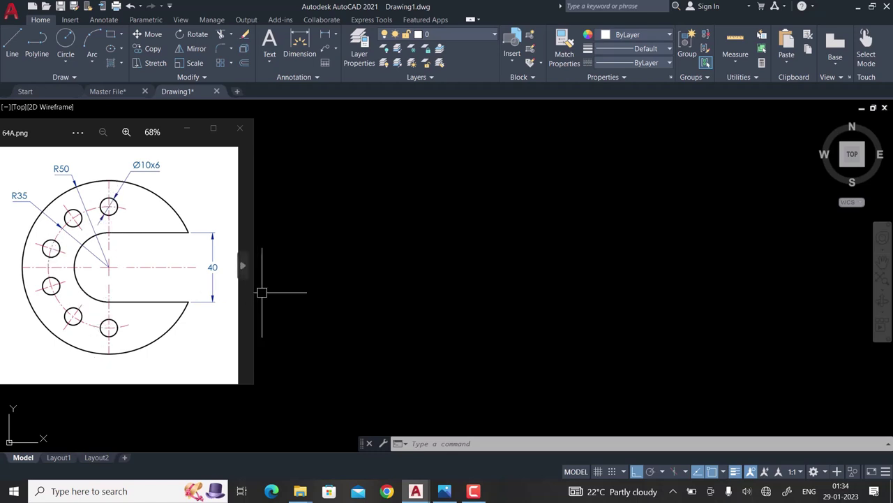
pyautogui.write('c')
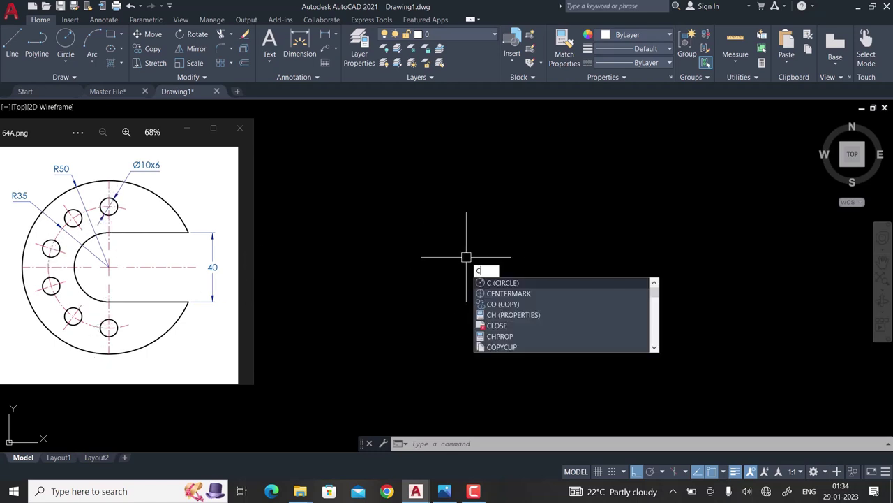
pyautogui.press('Return')
pyautogui.click(462, 255)
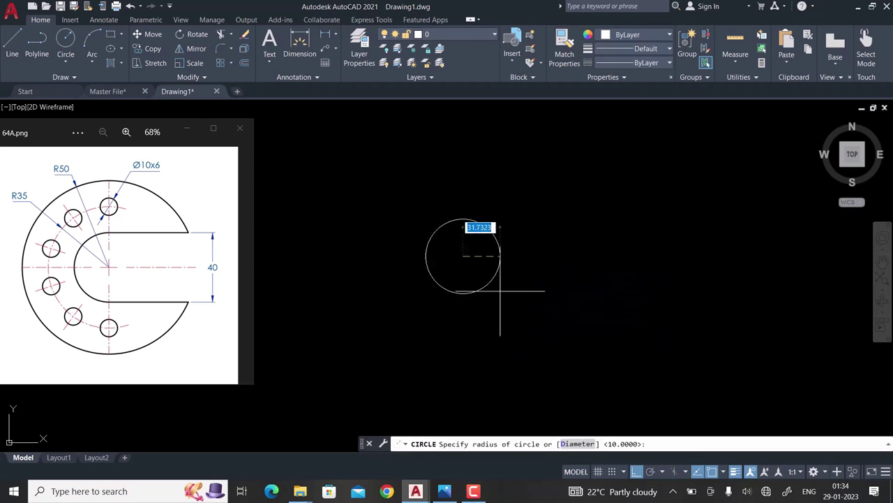
pyautogui.write('d')
pyautogui.press('Return')
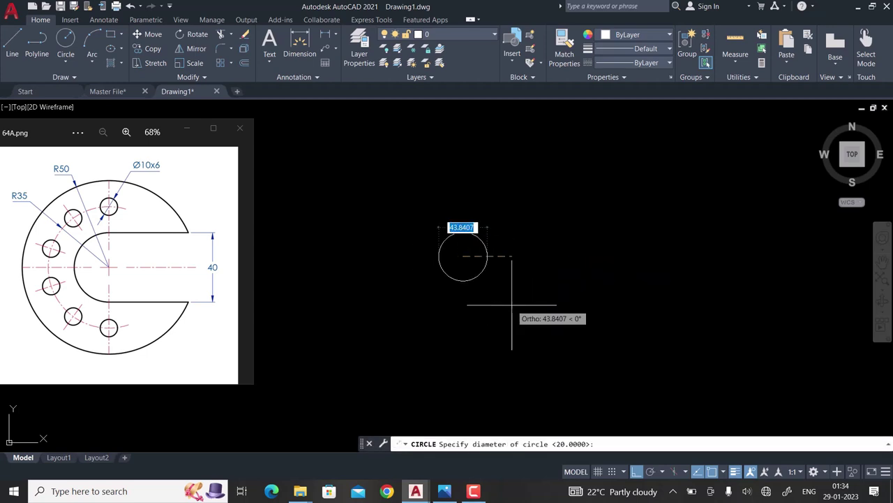
pyautogui.write('40')
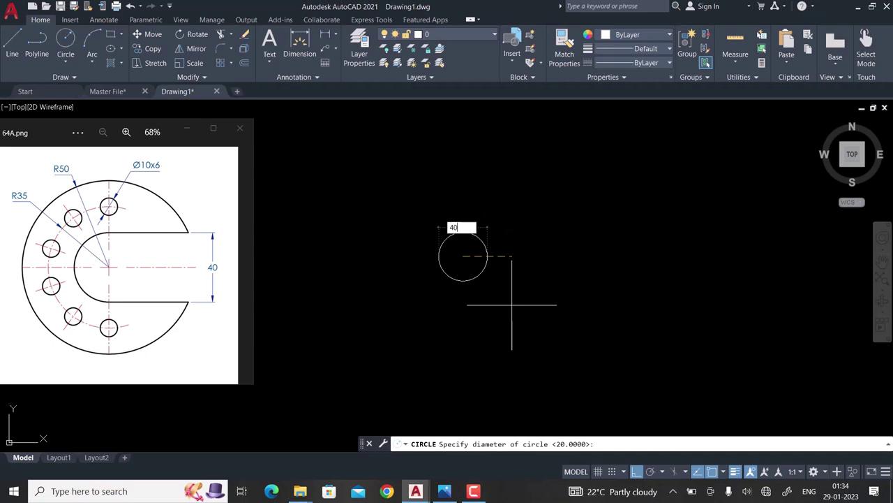
pyautogui.press('Return')
# Add concentric circles of radius 35 and 50 on the same centre
pyautogui.scroll(4, 467, 273)
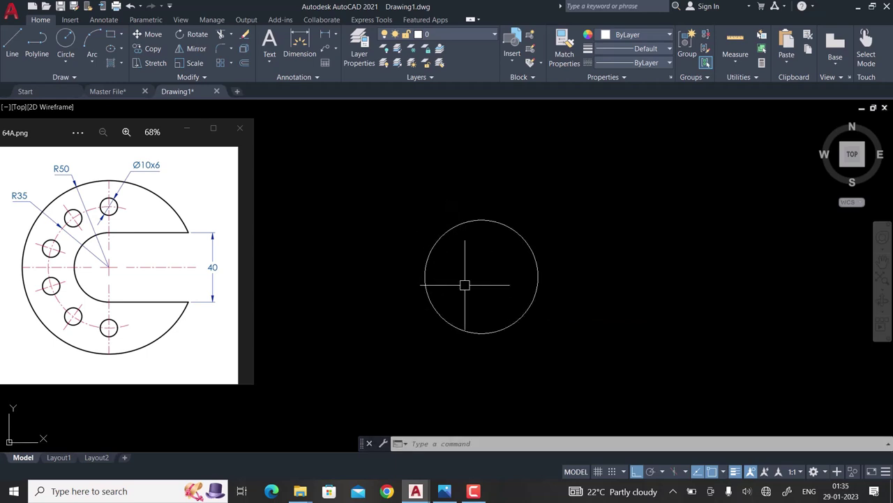
pyautogui.write('c')
pyautogui.press('Return')
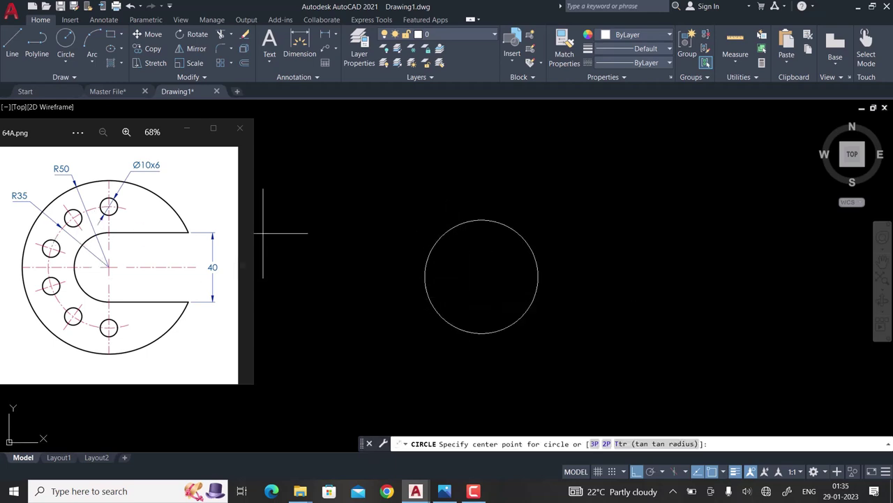
pyautogui.click(481, 276)
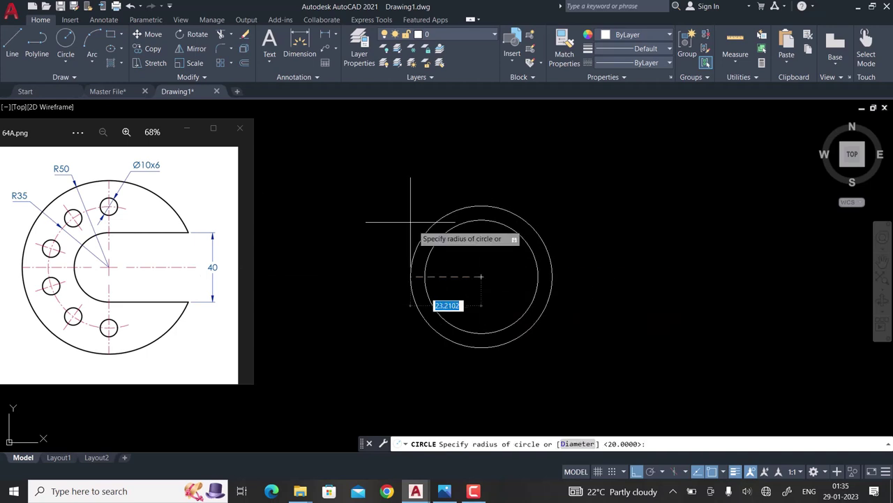
pyautogui.write('35')
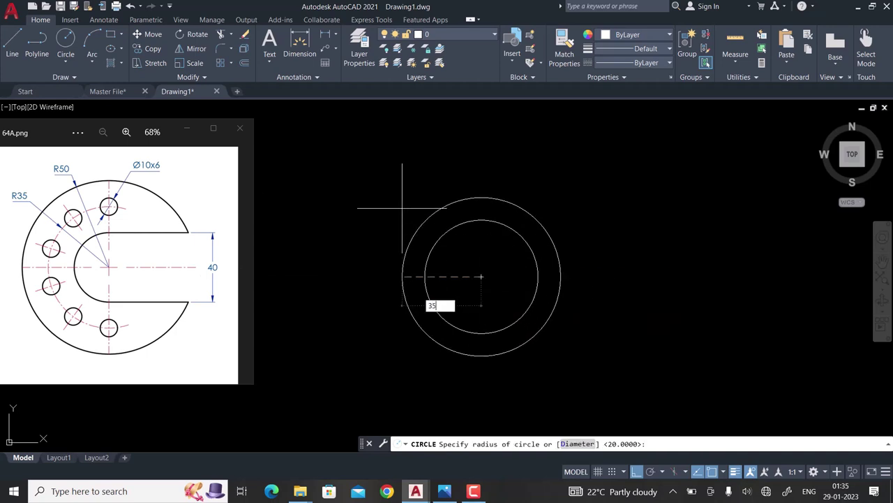
pyautogui.press('Return')
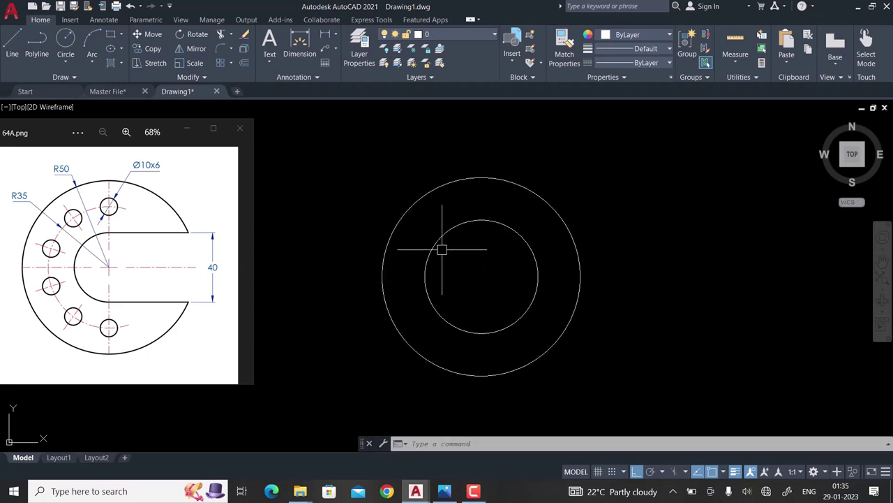
pyautogui.press('Return')
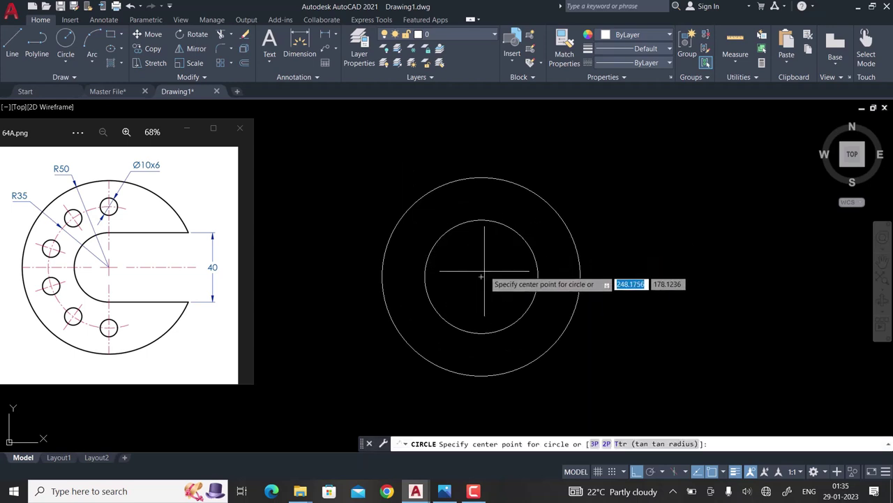
pyautogui.click(480, 276)
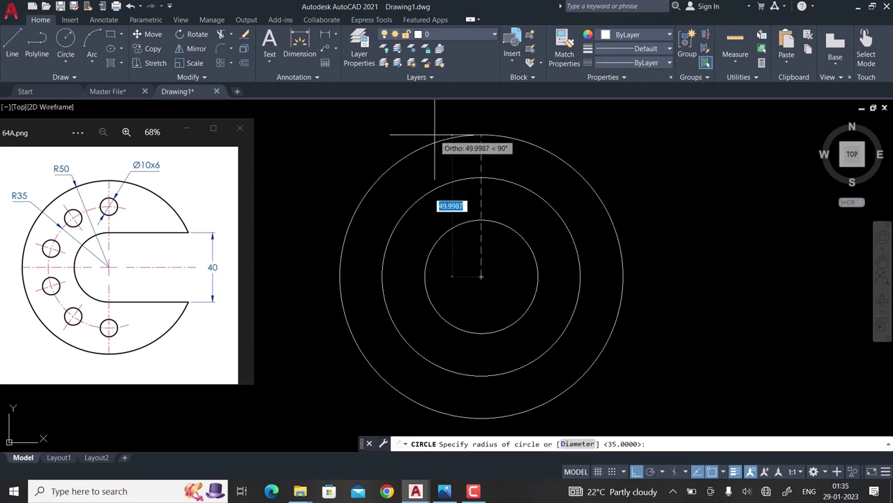
pyautogui.write('50')
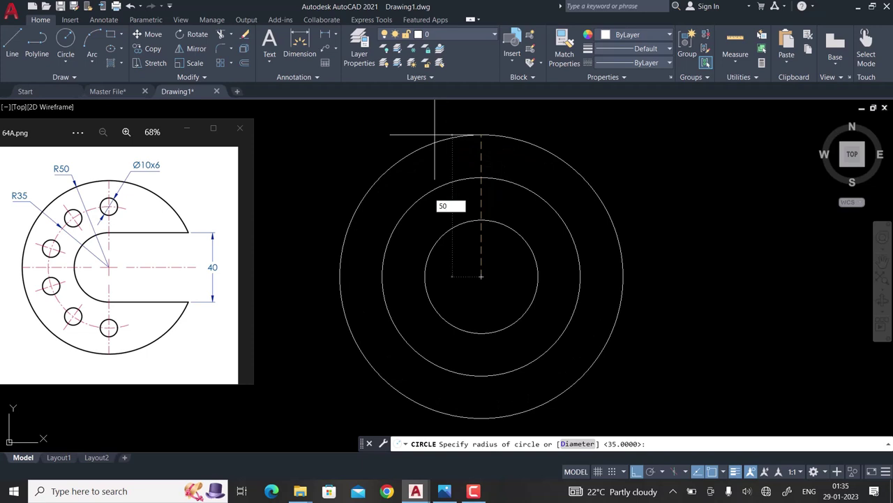
pyautogui.press('Return')
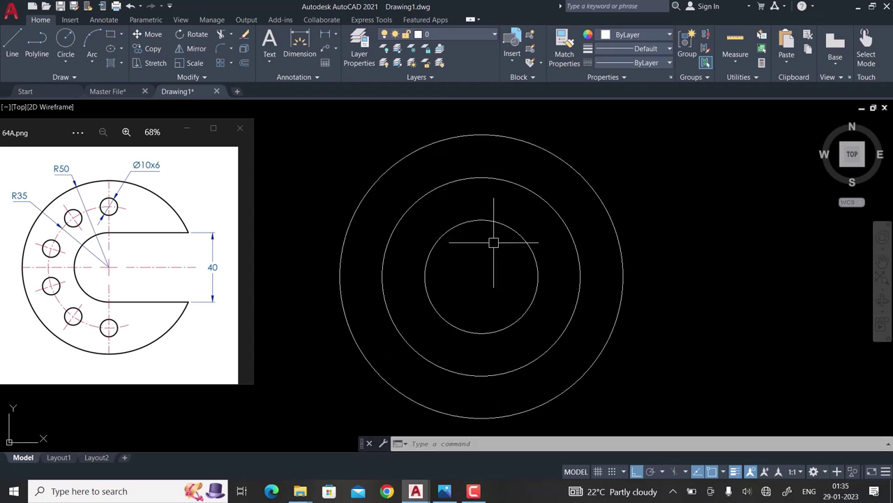
pyautogui.moveTo(489, 243); pyautogui.dragTo(424, 244, button='middle')
# Draw horizontal lines from the Ø40 circle's top and bottom out past the R50 circle
pyautogui.press('Return')
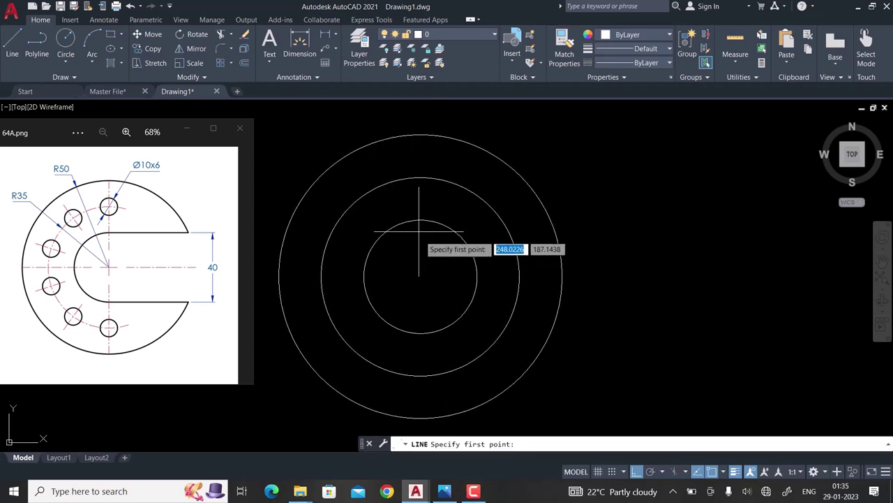
pyautogui.click(420, 219)
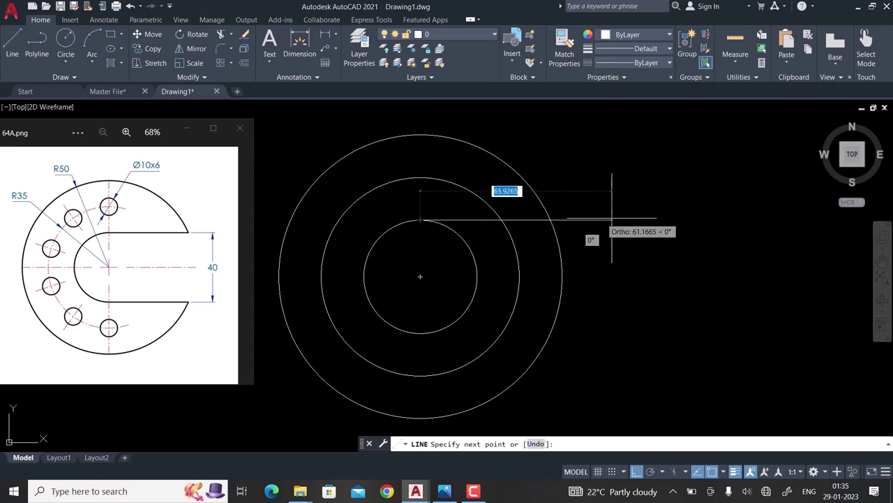
pyautogui.click(648, 220)
pyautogui.press('Return')
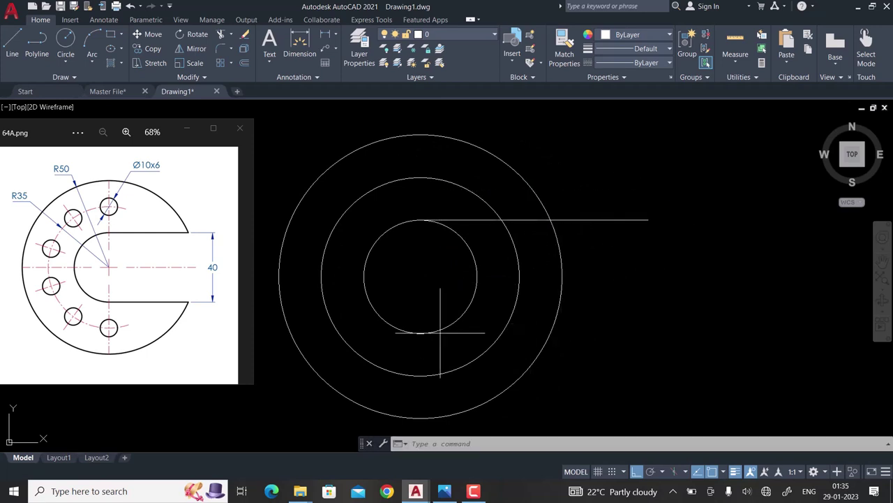
pyautogui.press('Return')
pyautogui.click(420, 332)
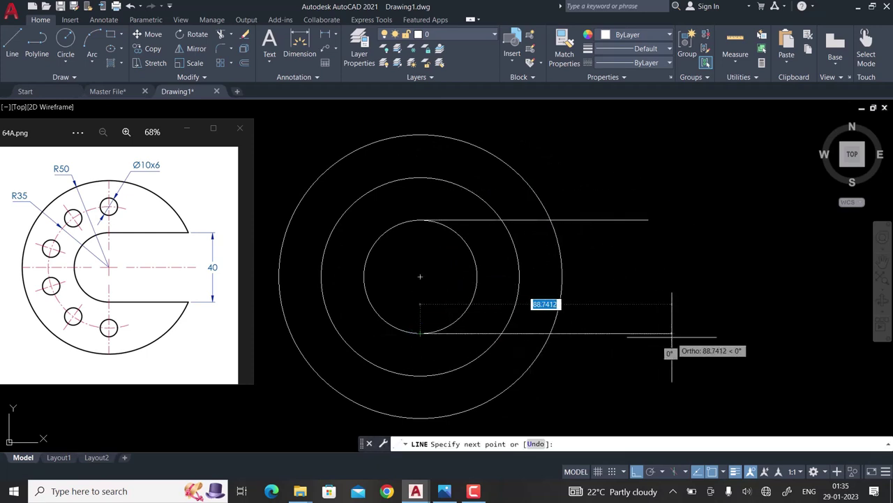
pyautogui.click(673, 333)
pyautogui.press('Return')
pyautogui.moveTo(559, 356); pyautogui.dragTo(566, 360, button='middle')
pyautogui.write('TR')
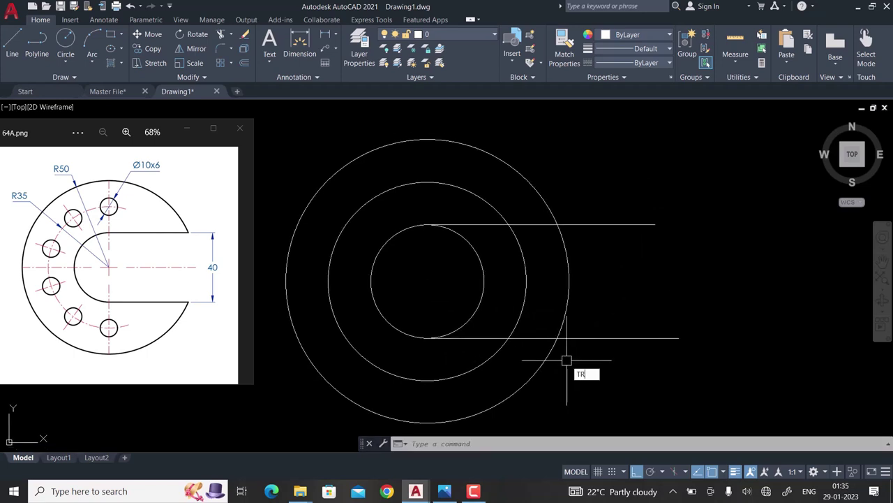
# Trim the line overhangs and the right-hand arcs between the lines, opening the 40 slot
pyautogui.press('Return')
pyautogui.click(700, 358)
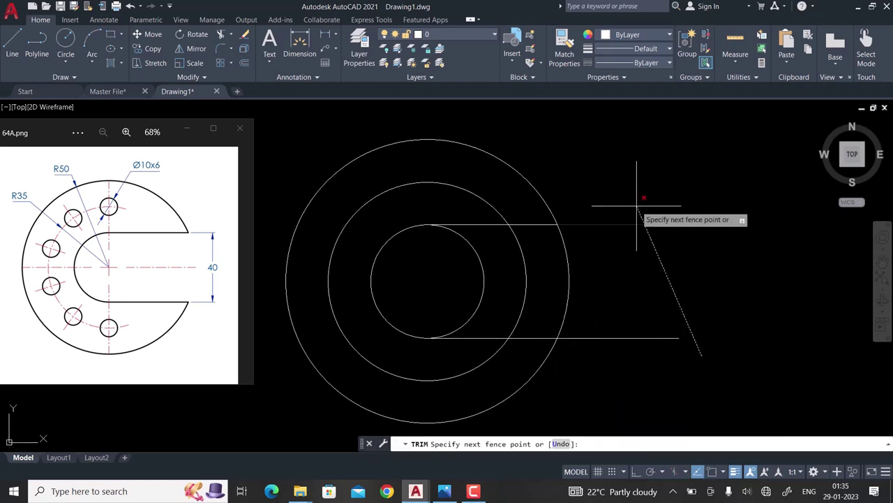
pyautogui.click(638, 175)
pyautogui.click(604, 337)
pyautogui.click(603, 279)
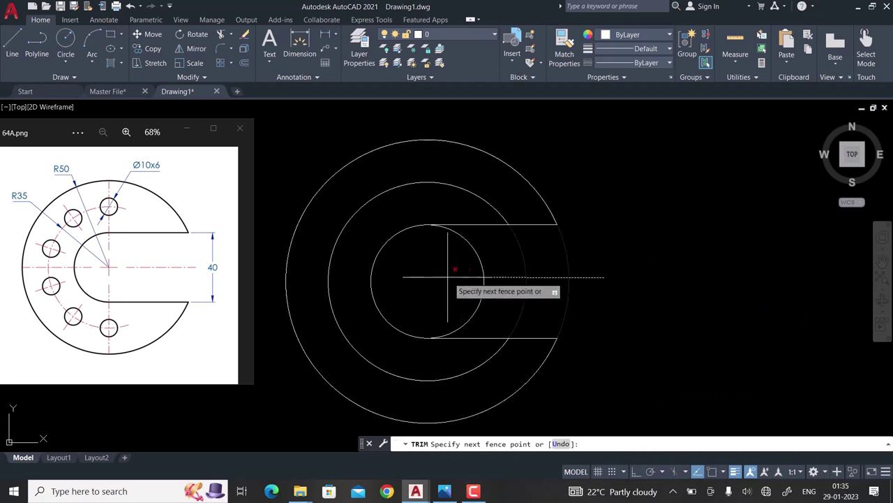
pyautogui.click(433, 276)
pyautogui.moveTo(434, 276); pyautogui.dragTo(532, 313, button='middle')
pyautogui.press('Escape')
pyautogui.moveTo(485, 297); pyautogui.dragTo(495, 292, button='middle')
pyautogui.write('X')
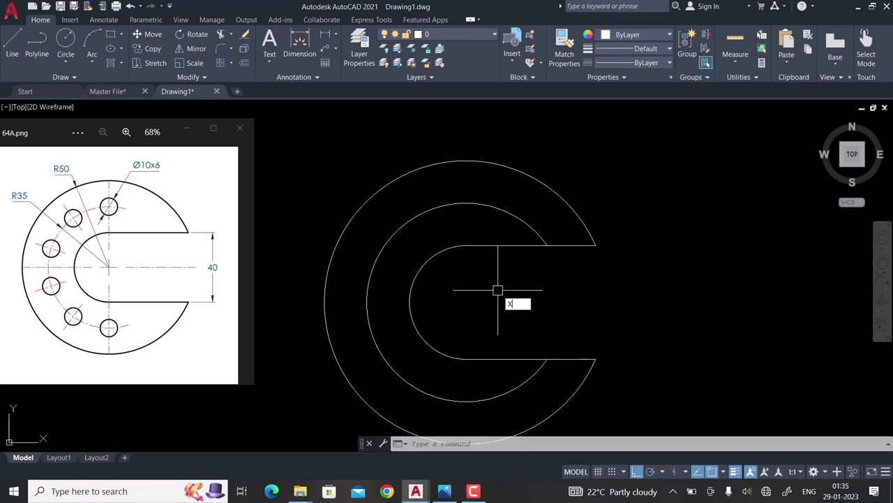
pyautogui.press('BackSpace')
pyautogui.press('Return')
# Place a centre mark on the plate's arcs and colour it red
pyautogui.click(484, 161)
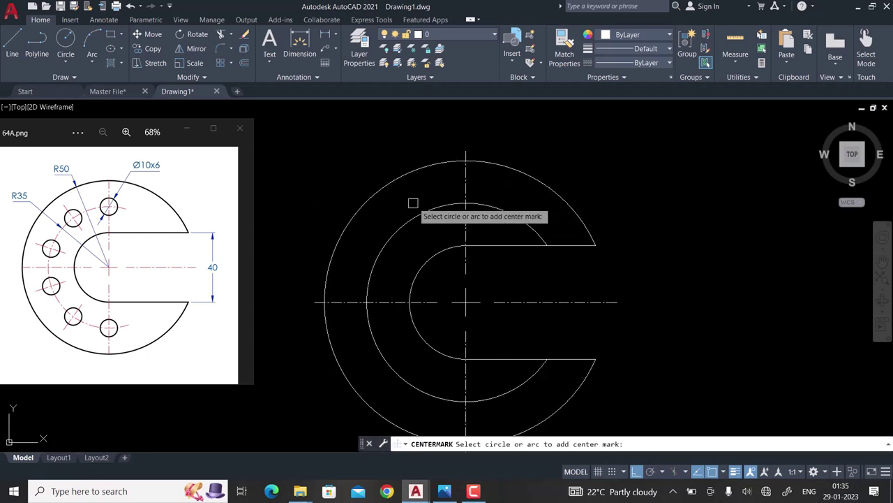
pyautogui.press('Escape')
pyautogui.moveTo(478, 259); pyautogui.dragTo(450, 243, button='middle')
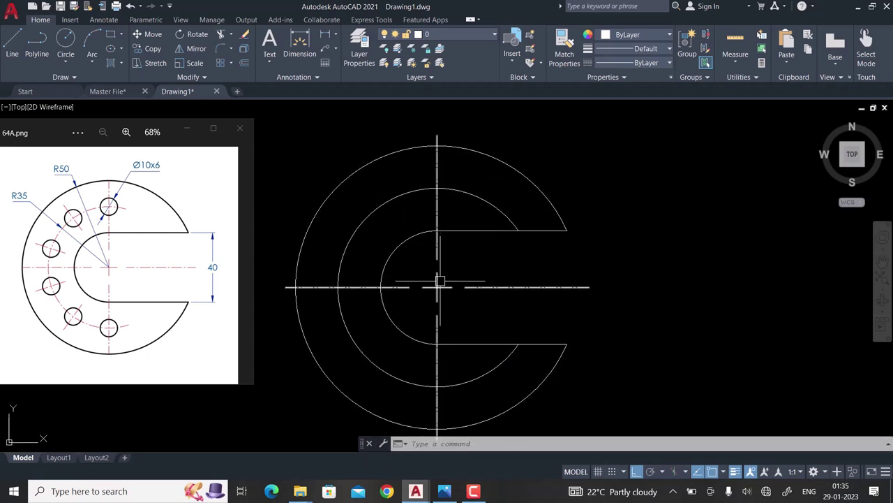
pyautogui.click(440, 280)
pyautogui.click(638, 31)
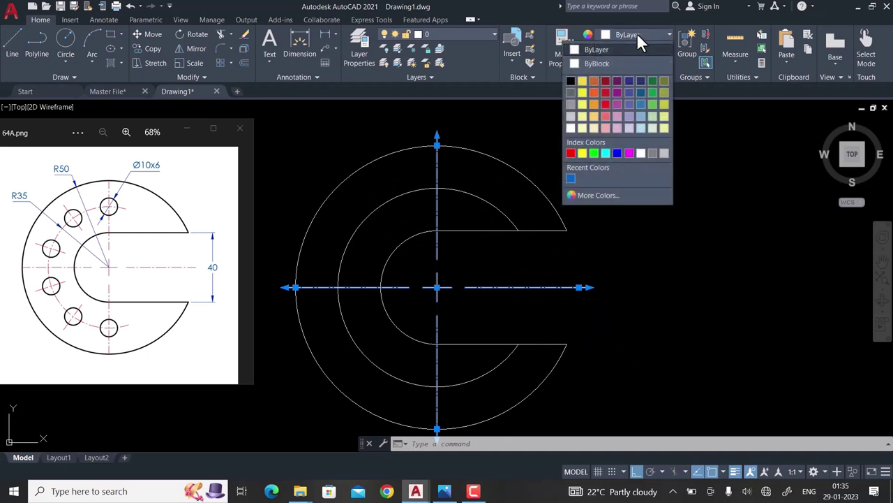
pyautogui.click(570, 153)
pyautogui.press('Escape')
pyautogui.scroll(2, 425, 210)
pyautogui.moveTo(450, 216); pyautogui.dragTo(494, 220, button='middle')
# Draw a Ø10 circle where the vertical centreline meets the R35 arc at the top
pyautogui.write('c')
pyautogui.press('Return')
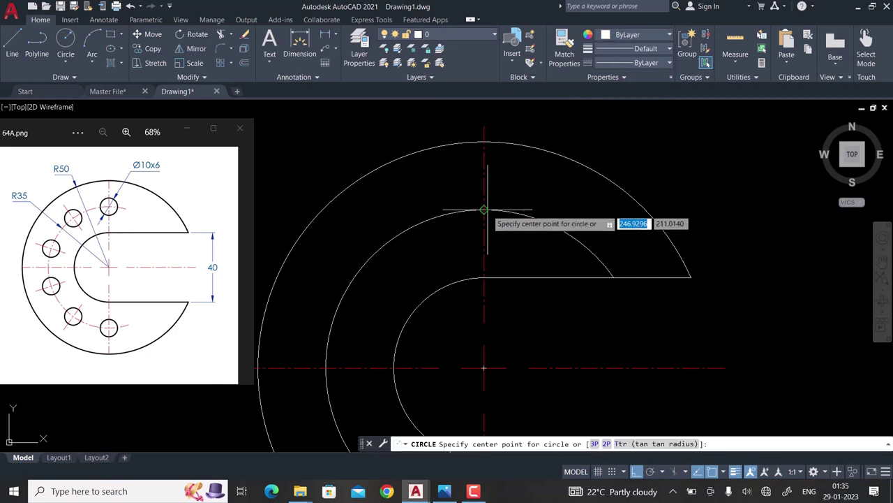
pyautogui.click(484, 209)
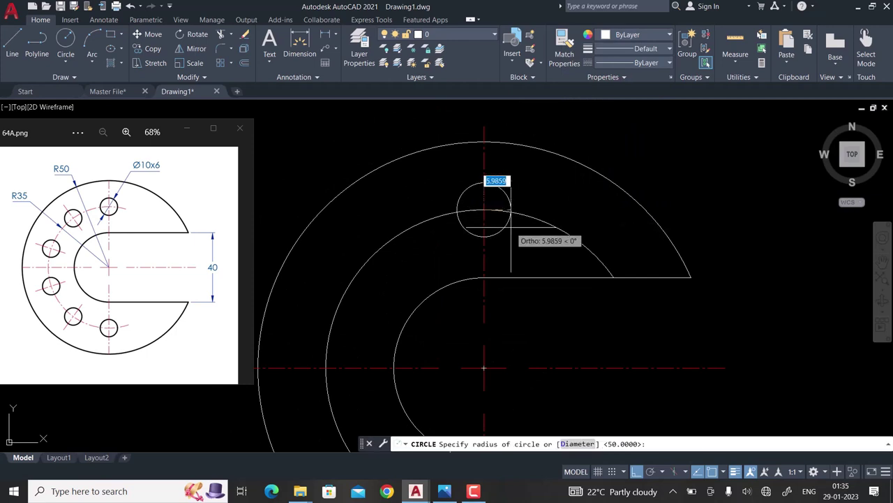
pyautogui.write('d')
pyautogui.press('Return')
pyautogui.write('10')
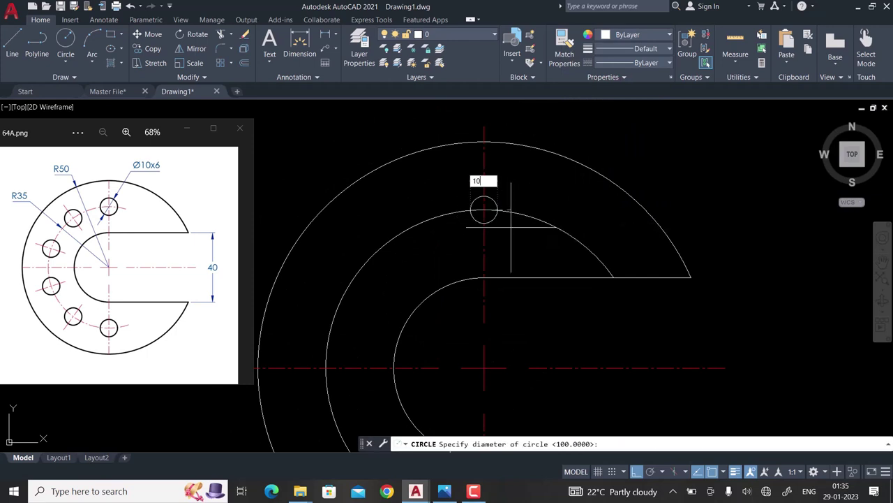
pyautogui.press('Return')
# Zoom and pan around the plate, briefly selecting the red centre mark lines
pyautogui.scroll(-1, 514, 223)
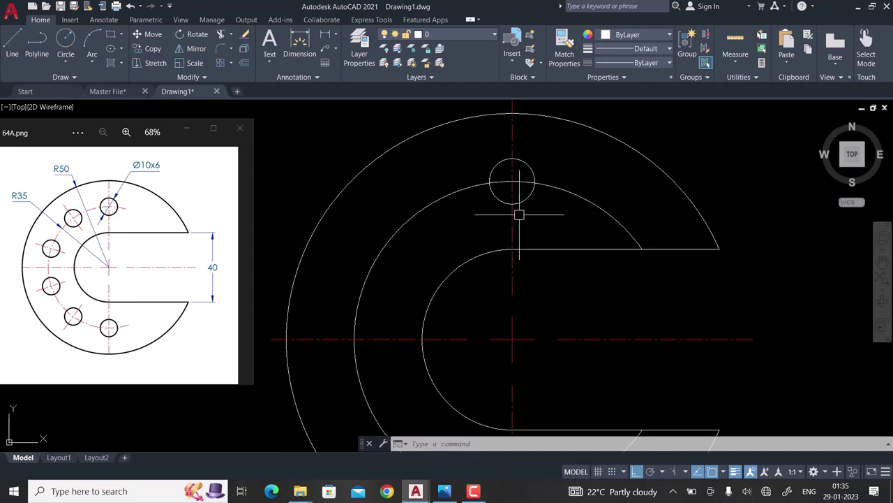
pyautogui.scroll(-1, 455, 170)
pyautogui.moveTo(450, 368); pyautogui.dragTo(454, 296, button='middle')
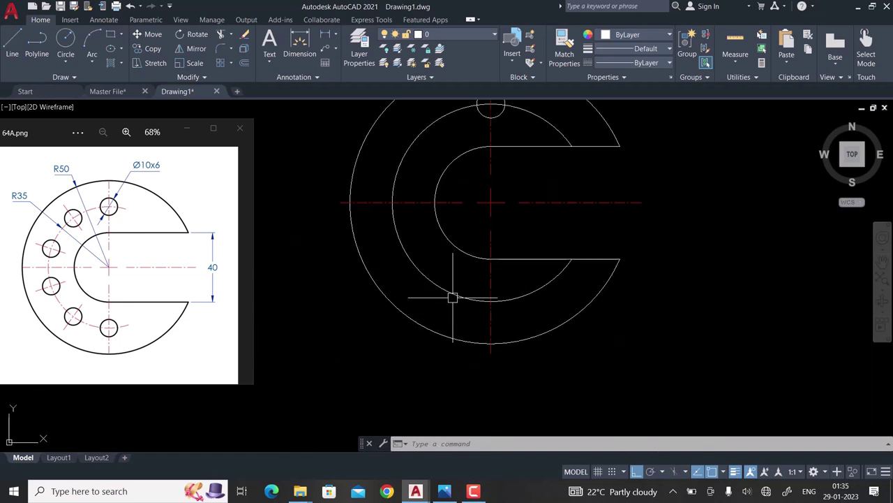
pyautogui.click(492, 237)
pyautogui.moveTo(509, 220); pyautogui.dragTo(509, 286, button='middle')
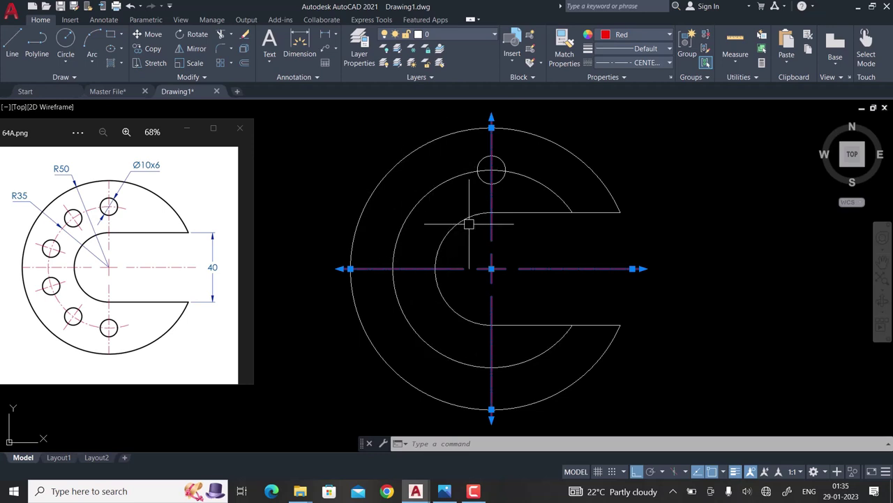
pyautogui.press('Escape')
pyautogui.scroll(1, 485, 163)
pyautogui.scroll(1, 503, 196)
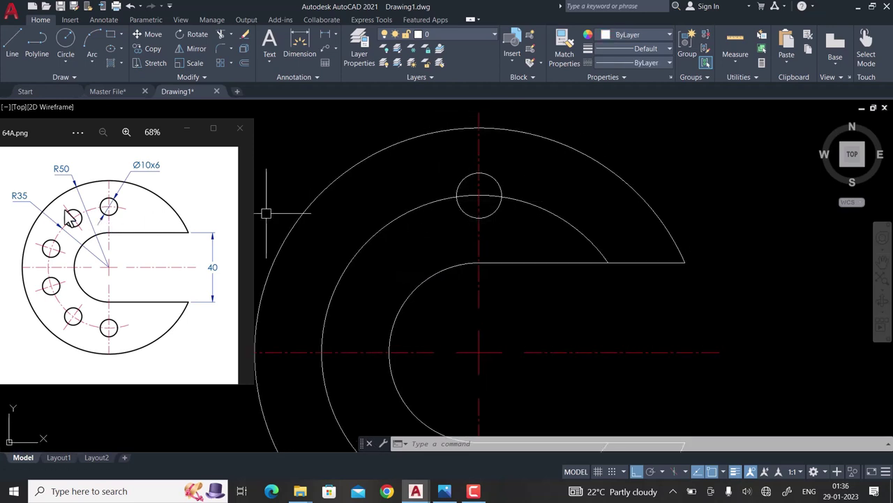
# Draw a vertical line running through the Ø10 hole from above to below it
pyautogui.write('l')
pyautogui.press('Return')
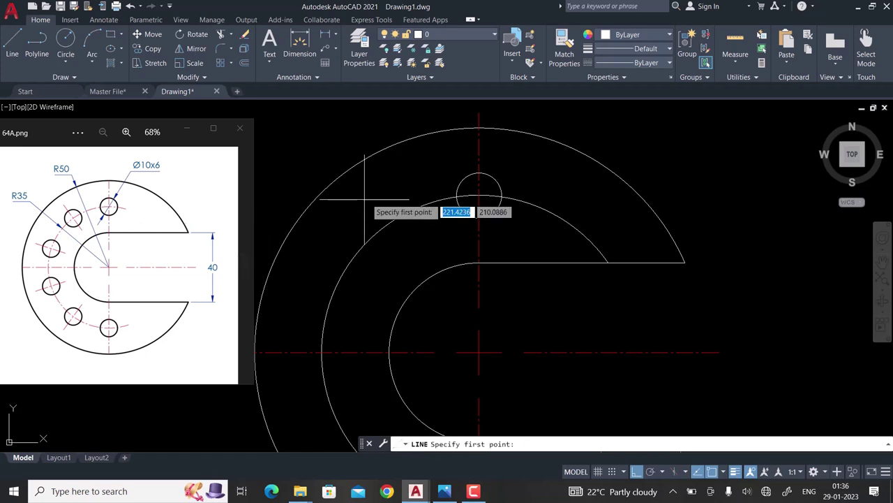
pyautogui.scroll(1, 419, 178)
pyautogui.click(515, 150)
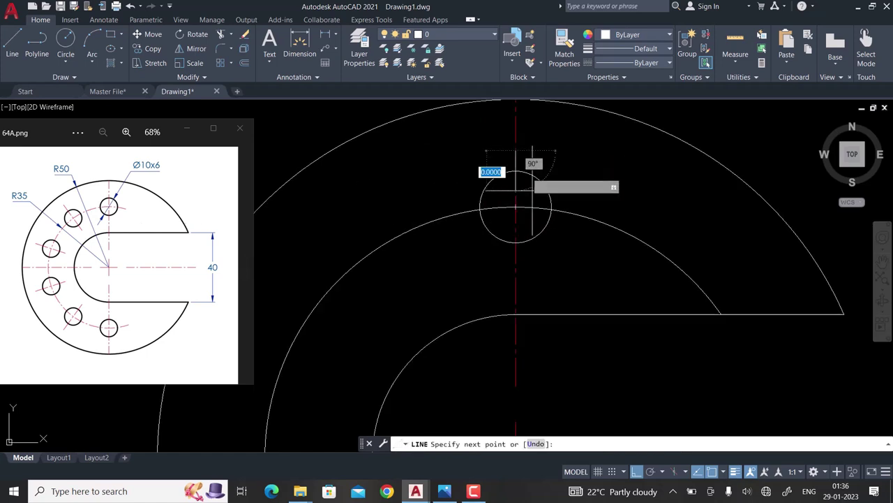
pyautogui.click(515, 265)
pyautogui.press('Return')
pyautogui.write('MA')
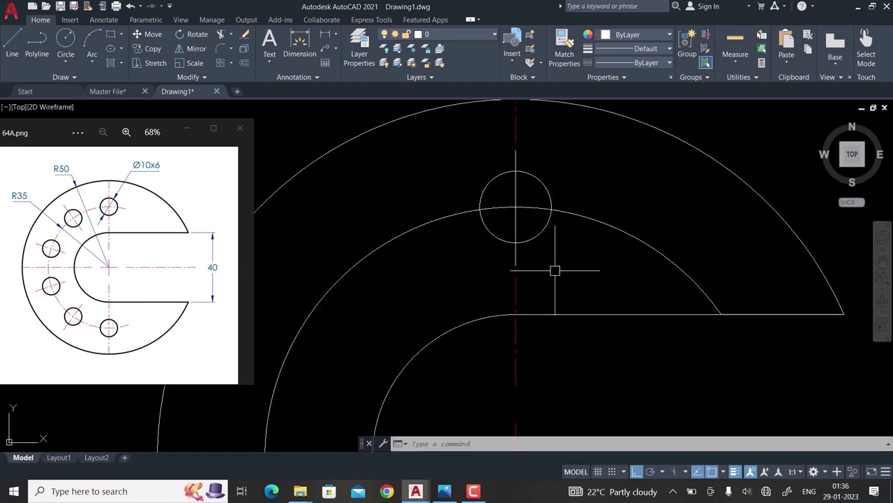
# Match the new line's properties to the red dash-dot centreline
pyautogui.press('Return')
pyautogui.click(512, 296)
pyautogui.click(496, 126)
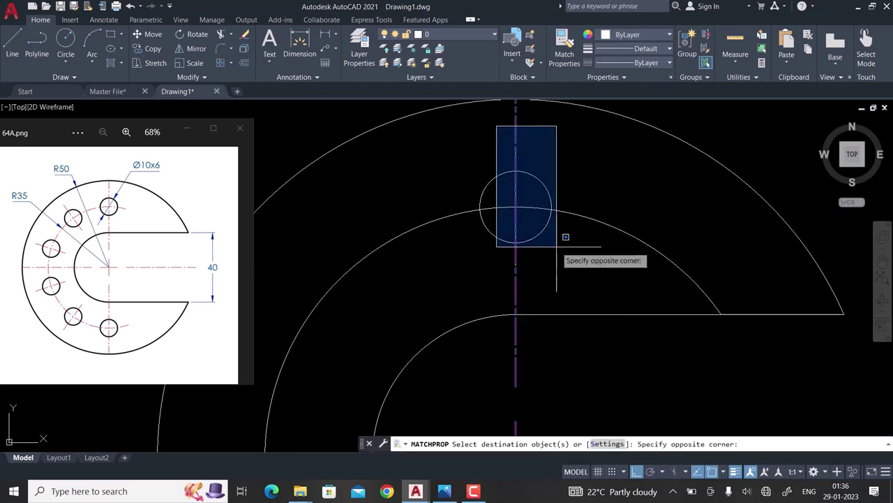
pyautogui.click(540, 279)
pyautogui.press('Return')
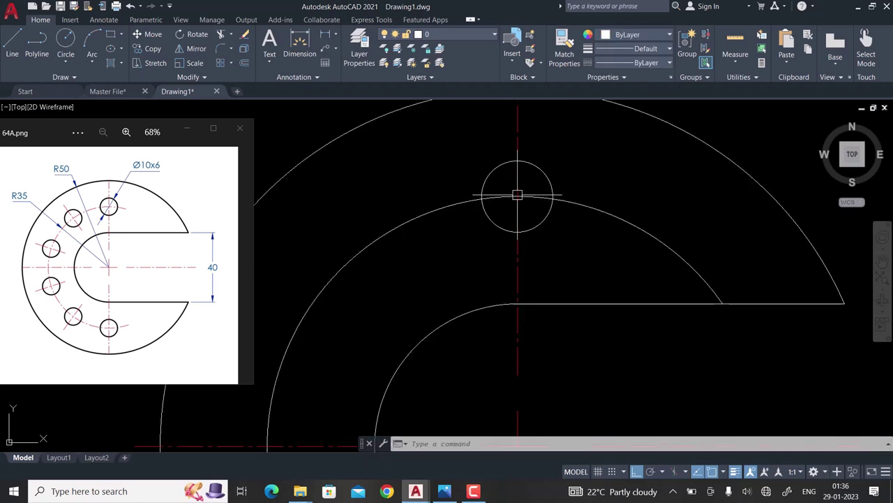
# Window-select the Ø10 hole together with its centreline
pyautogui.click(447, 125)
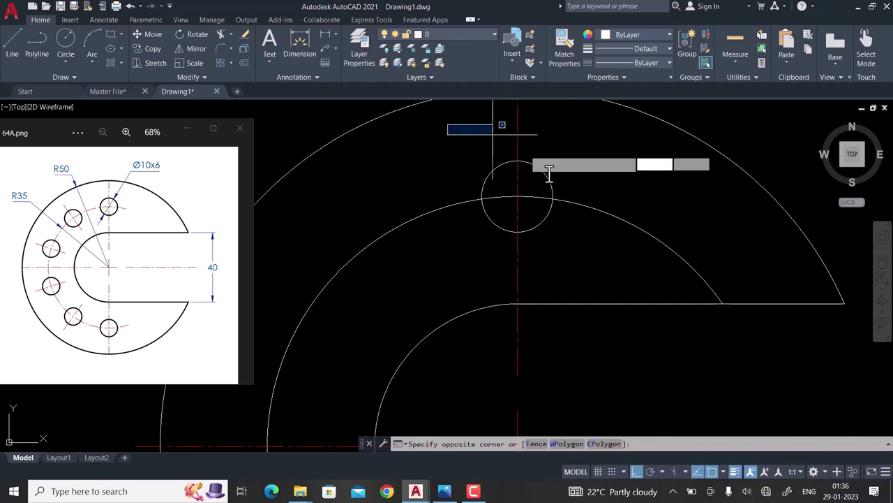
pyautogui.click(580, 282)
pyautogui.scroll(-2, 530, 210)
pyautogui.moveTo(545, 237); pyautogui.dragTo(527, 213, button='middle')
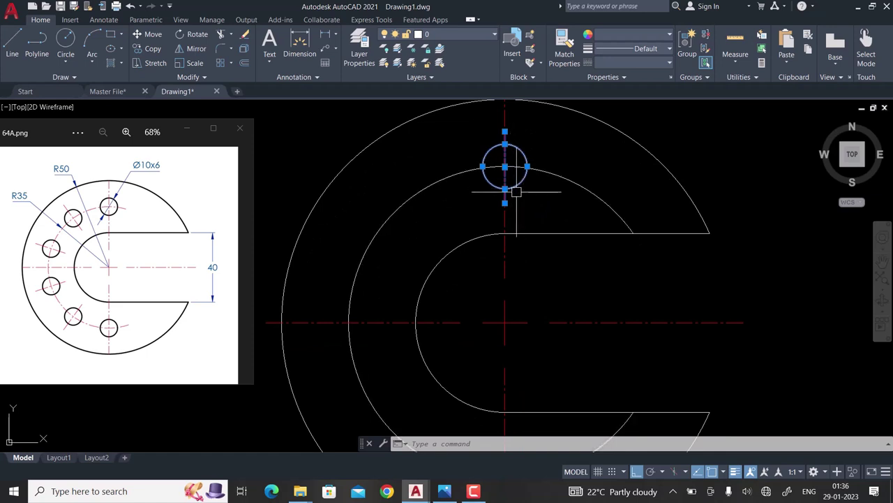
# Polar-array the hole and centreline around the arcs' centre point
pyautogui.click(230, 62)
pyautogui.click(195, 124)
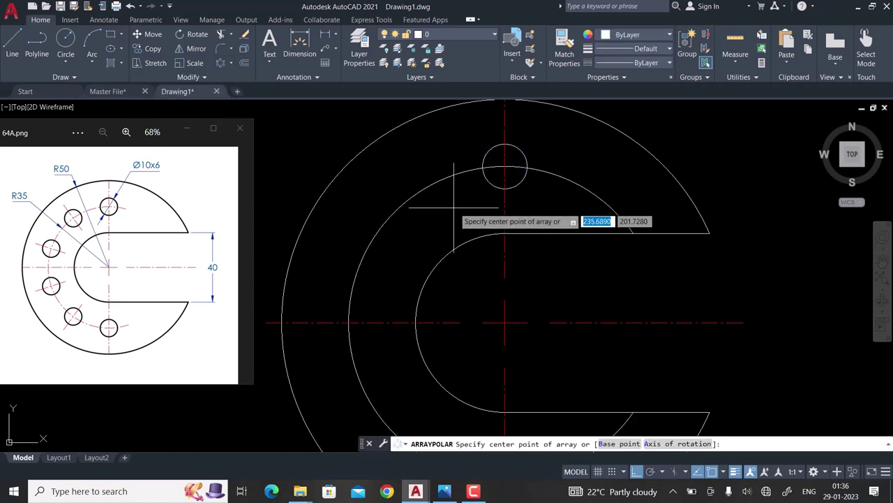
pyautogui.scroll(-2, 454, 207)
pyautogui.write('CEN')
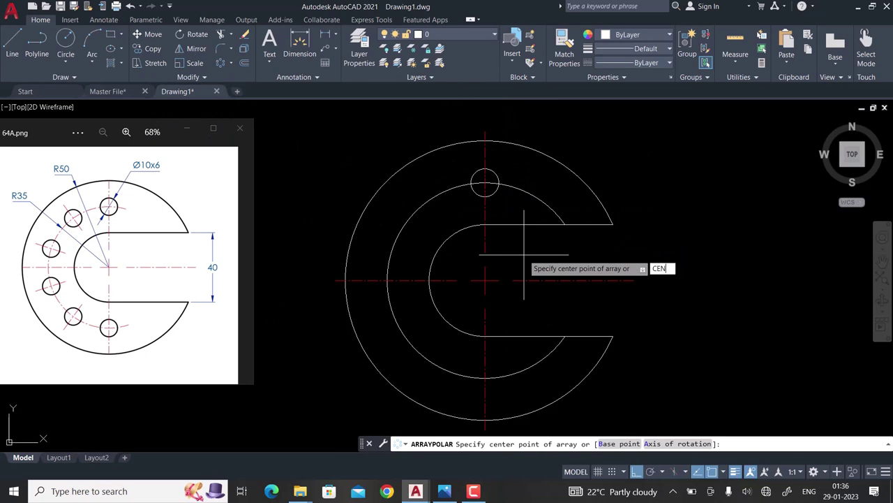
pyautogui.press('Return')
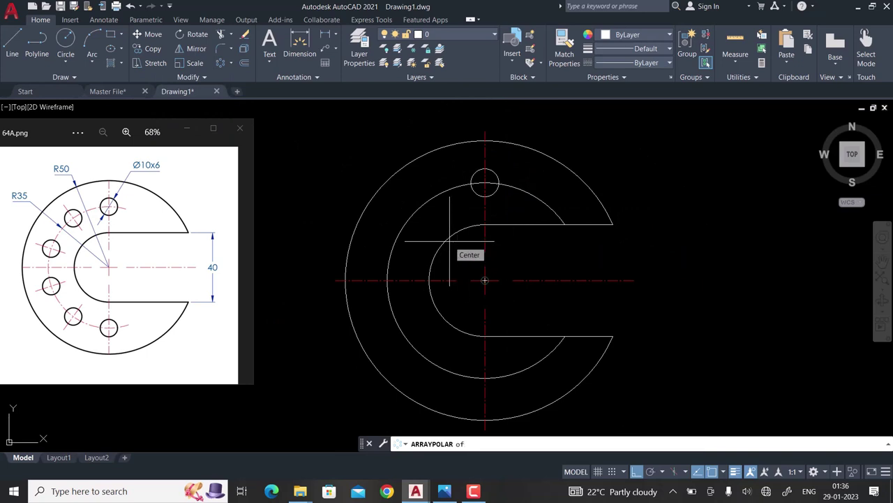
pyautogui.click(468, 256)
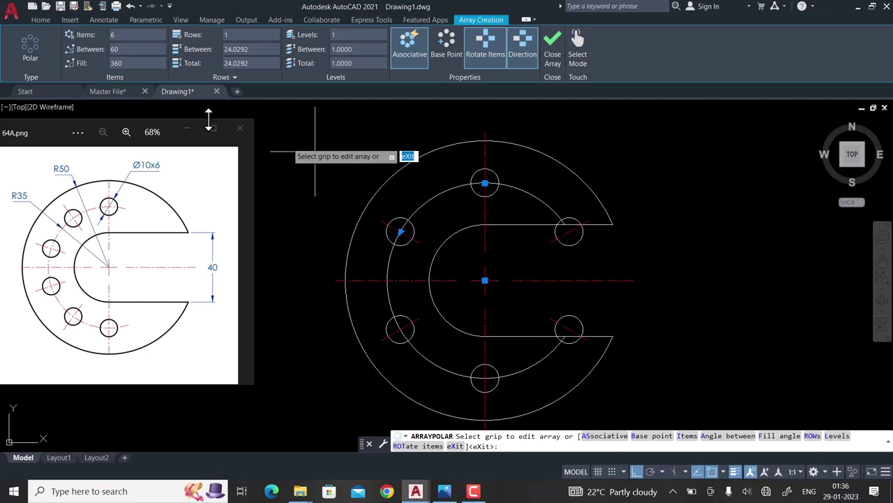
# Set the polar array to 6 items over a 180° fill on the left side and close it
pyautogui.click(129, 62)
pyautogui.write('180')
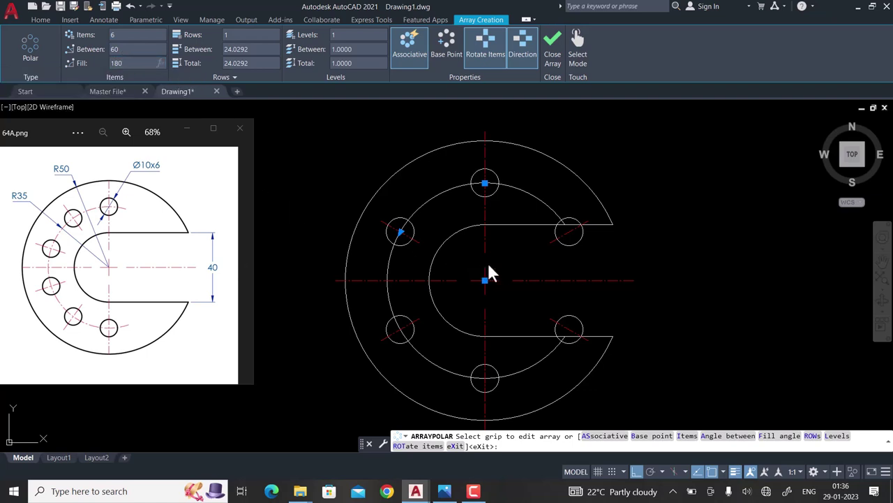
pyautogui.press('Return')
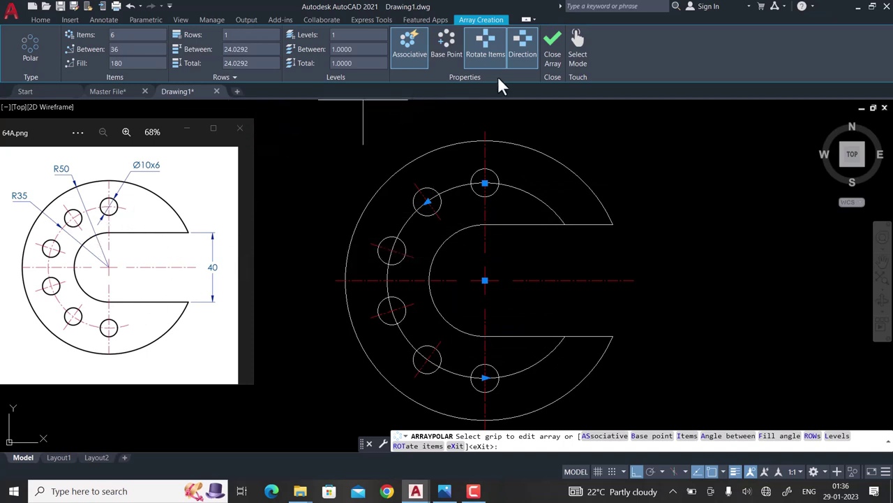
pyautogui.click(519, 54)
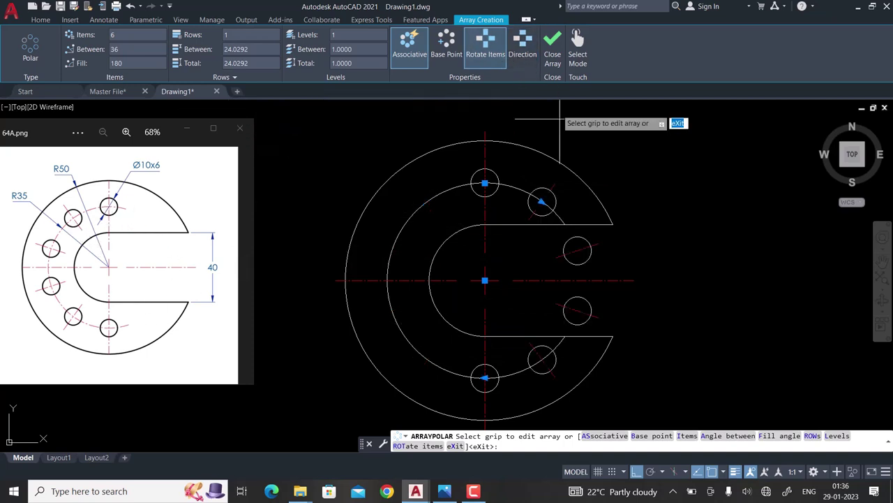
pyautogui.click(516, 53)
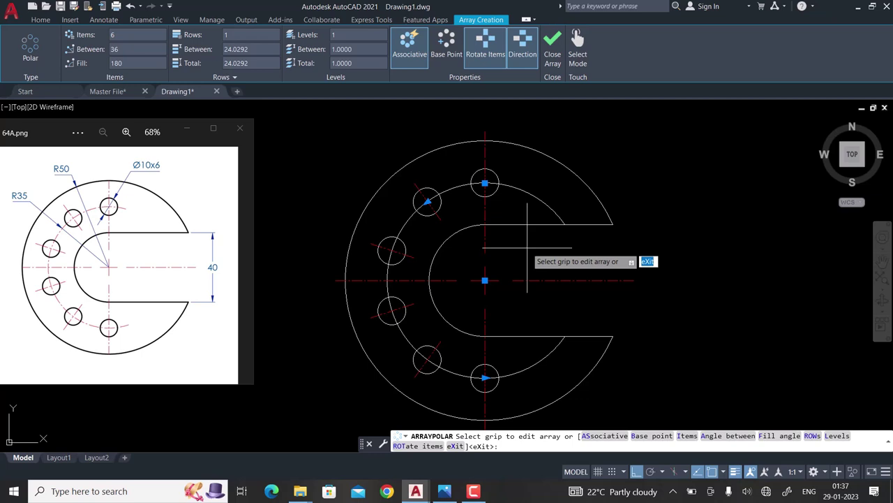
pyautogui.press('Return')
pyautogui.moveTo(527, 248); pyautogui.dragTo(483, 265, button='middle')
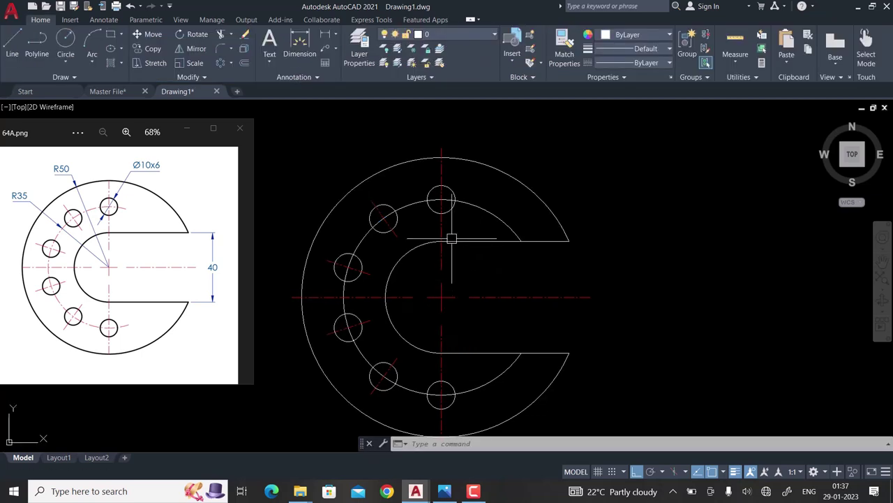
pyautogui.click(452, 209)
pyautogui.moveTo(403, 289); pyautogui.dragTo(432, 287, button='middle')
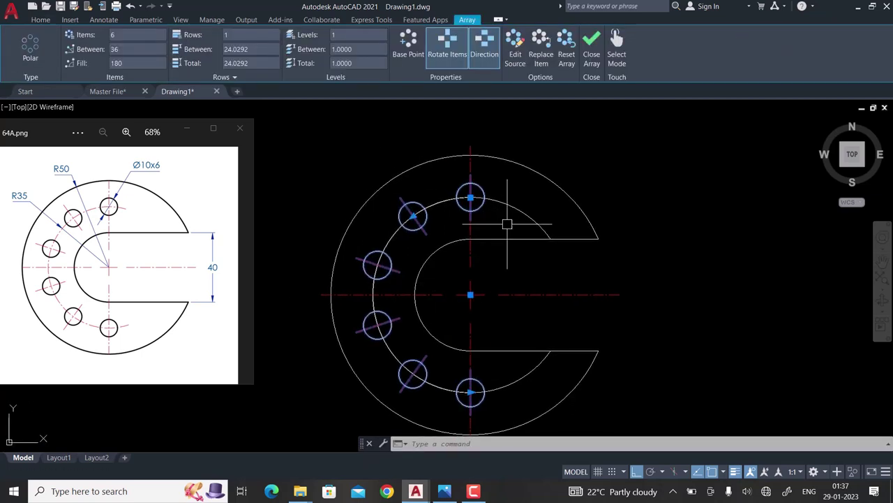
pyautogui.press('Escape')
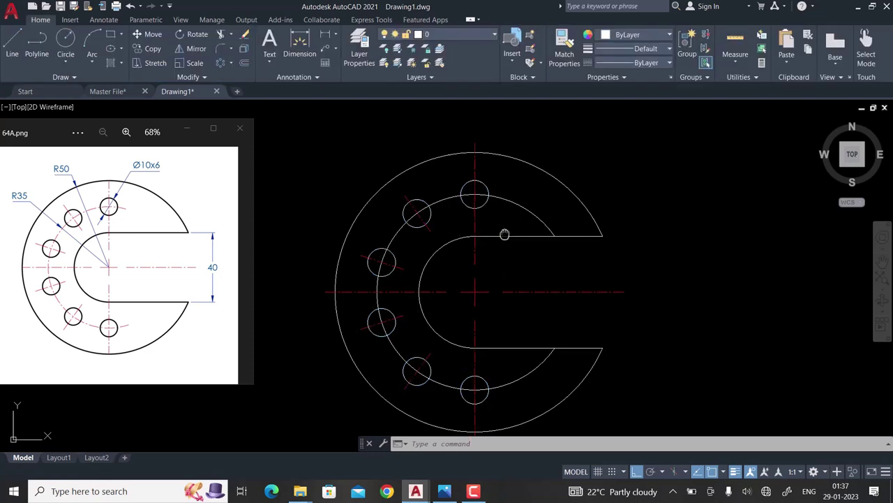
# Add a 40 linear dimension across the slot's right-hand corners
pyautogui.moveTo(503, 234); pyautogui.dragTo(520, 211, button='middle')
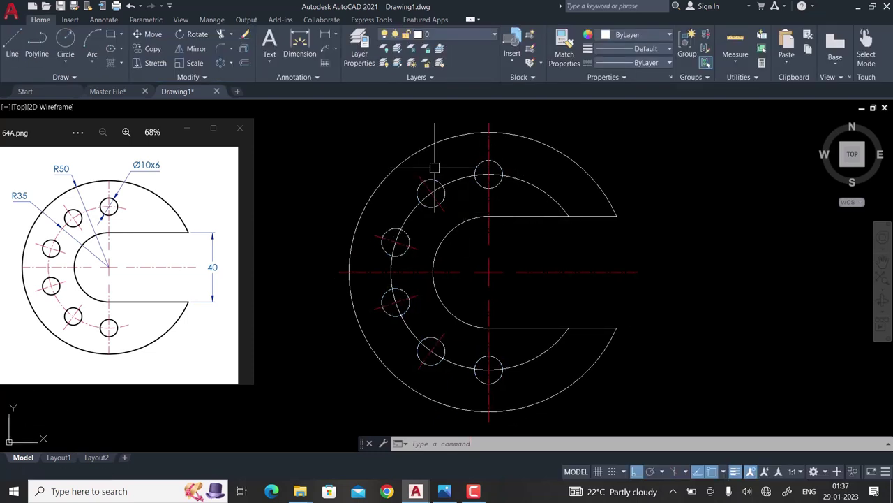
pyautogui.click(325, 33)
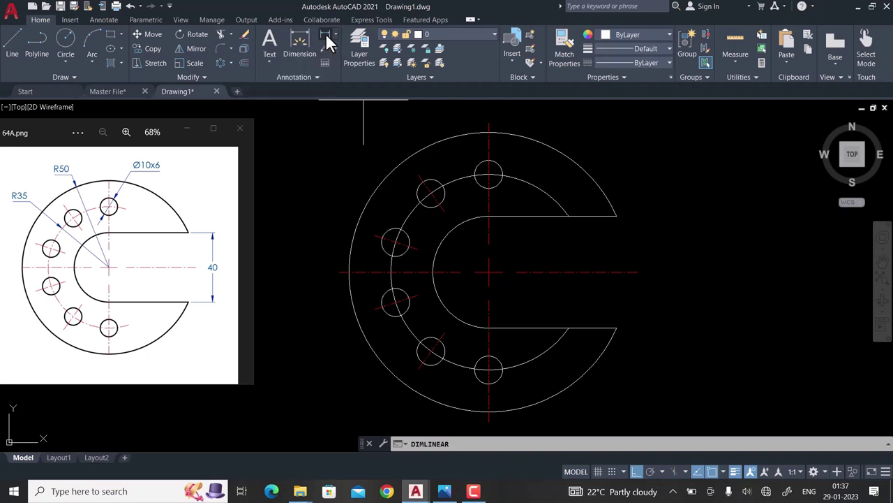
pyautogui.click(616, 216)
pyautogui.click(616, 327)
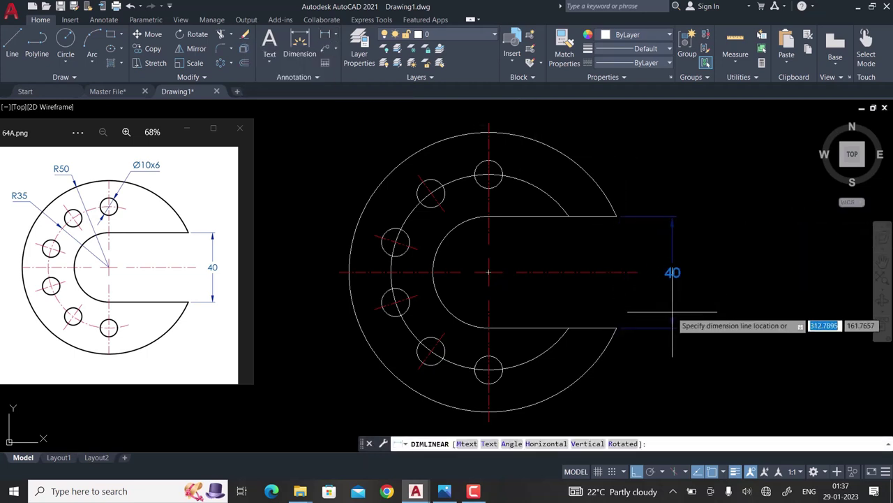
pyautogui.click(673, 312)
# Restyle the R35 pitch circle to match the red dashed centreline
pyautogui.click(528, 271)
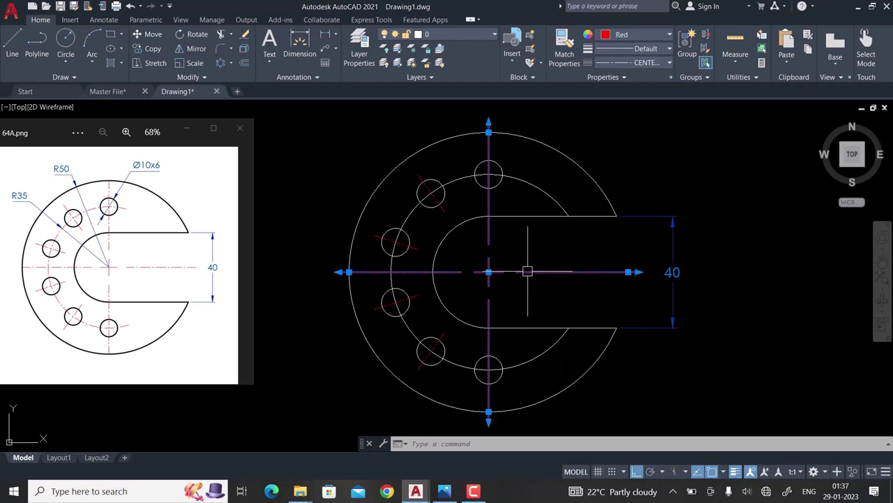
pyautogui.write('Ma')
pyautogui.press('Return')
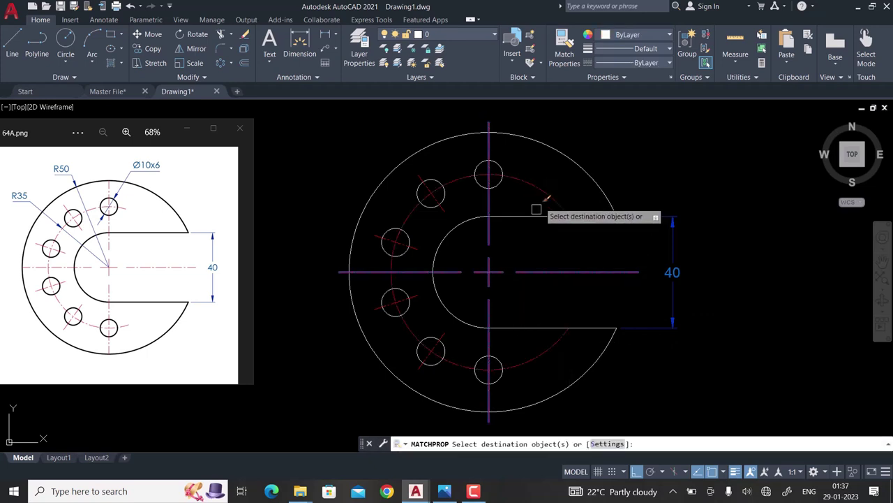
pyautogui.press('Return')
pyautogui.scroll(2, 518, 235)
pyautogui.scroll(-2, 542, 223)
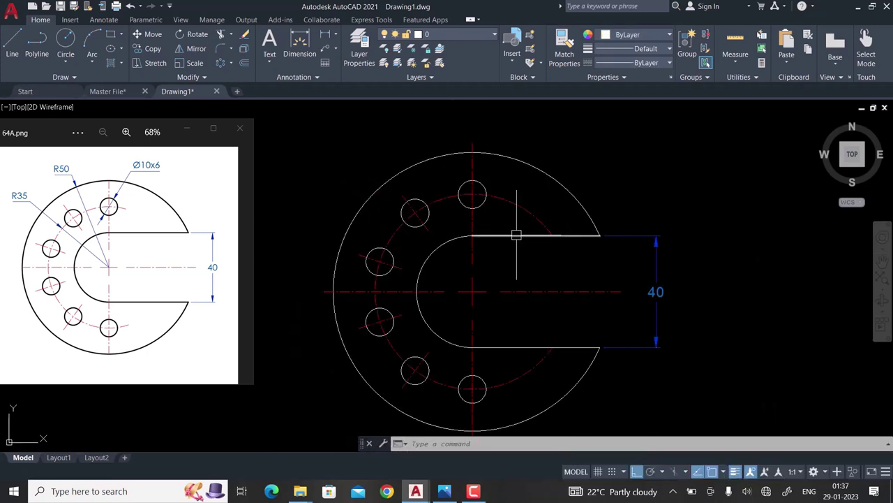
# Dimension the top hole's diameter and append 'x 6' so it reads Ø10 x 6
pyautogui.click(336, 34)
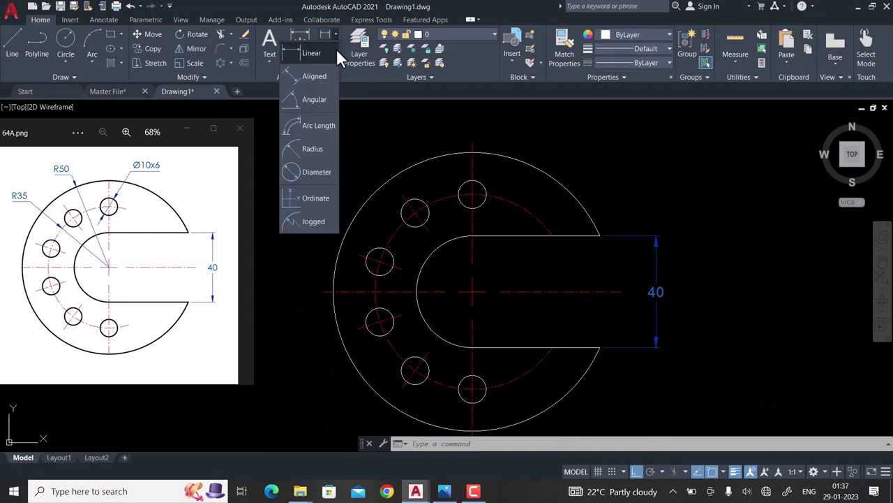
pyautogui.click(307, 173)
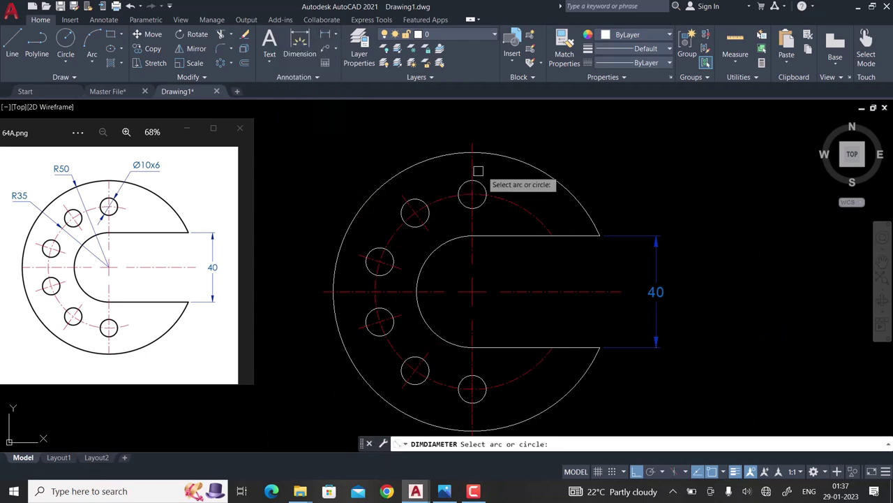
pyautogui.click(472, 193)
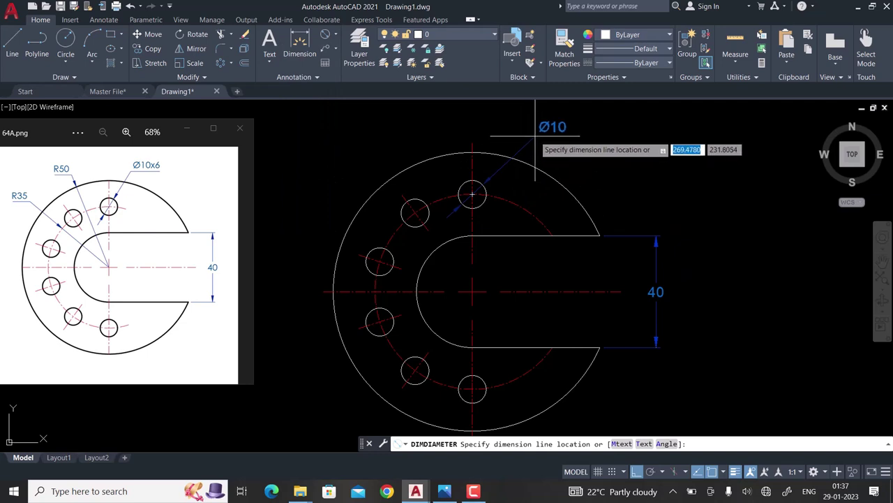
pyautogui.click(552, 133)
pyautogui.click(553, 136)
pyautogui.doubleClick(553, 128)
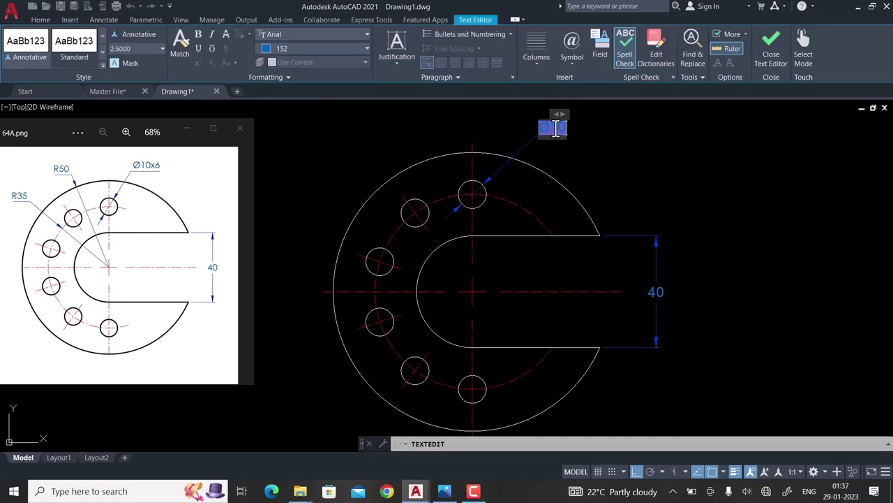
pyautogui.write('x 6')
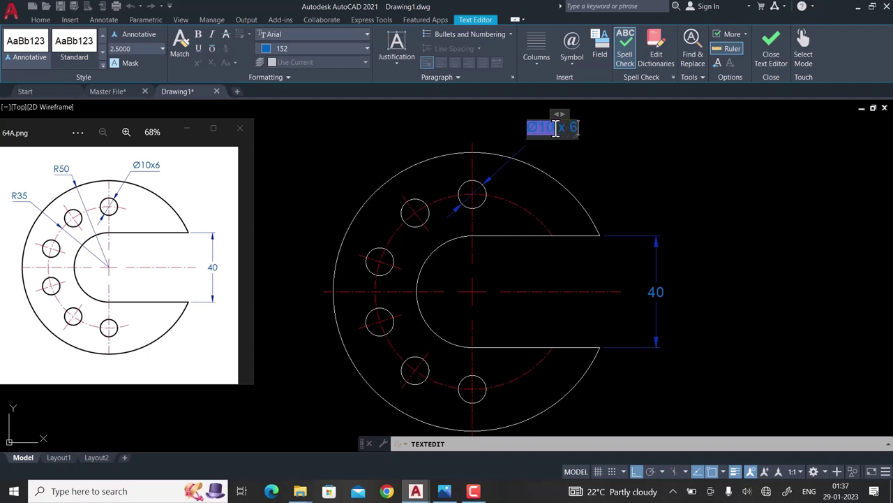
pyautogui.click(612, 190)
pyautogui.moveTo(595, 185); pyautogui.dragTo(582, 217, button='middle')
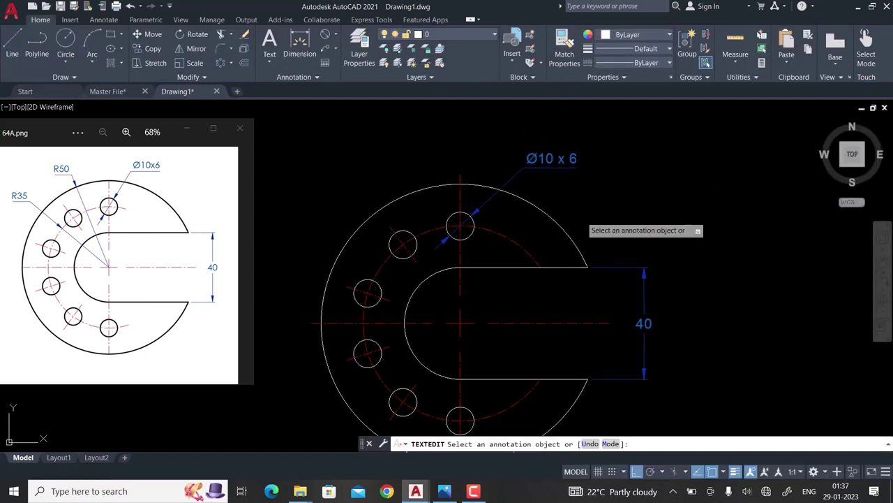
pyautogui.press('Escape')
# Add radius dimensions R35 on the dashed hole pitch circle and R50 on the plate's outer arc
pyautogui.click(336, 30)
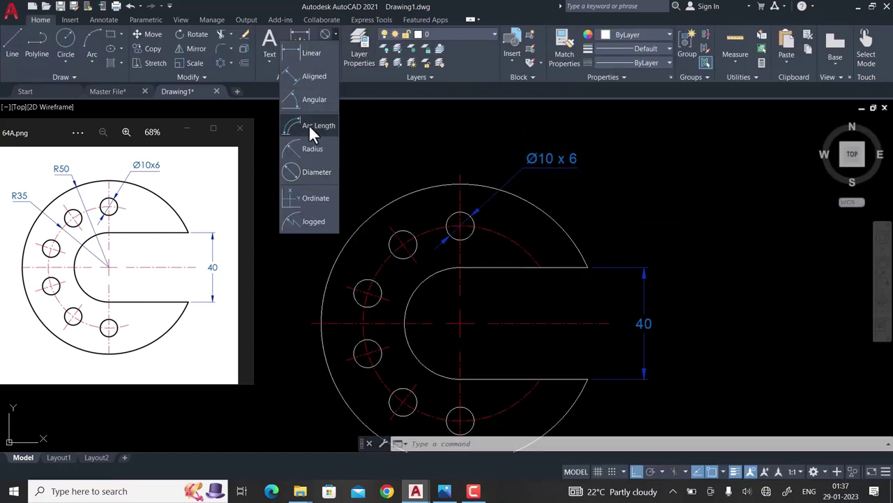
pyautogui.click(304, 150)
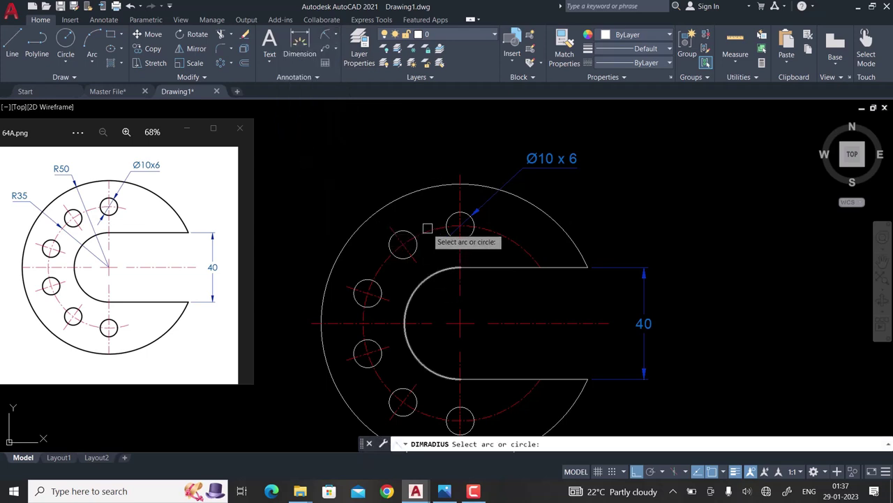
pyautogui.click(427, 231)
pyautogui.click(406, 158)
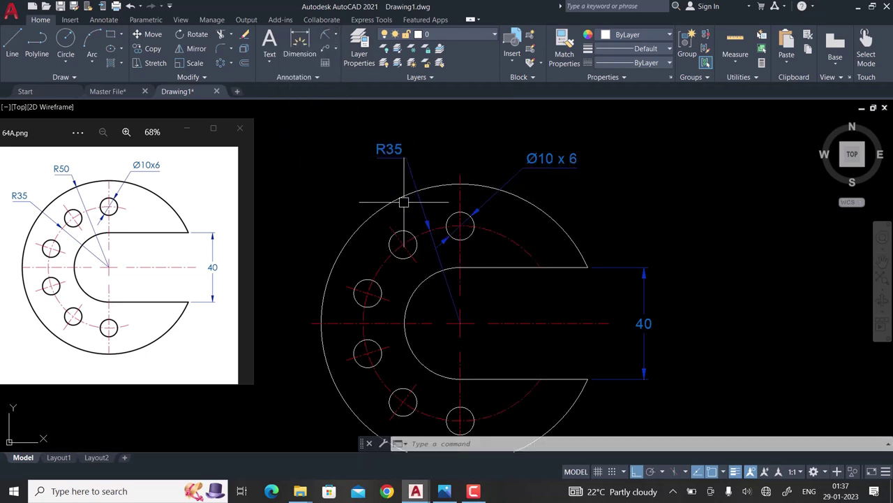
pyautogui.press('Return')
pyautogui.click(363, 226)
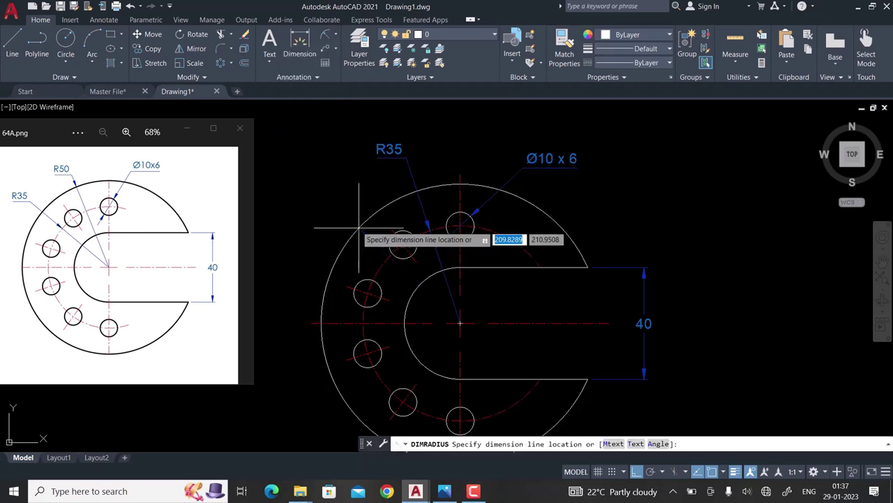
pyautogui.click(327, 215)
pyautogui.scroll(-3, 454, 209)
pyautogui.scroll(1, 501, 215)
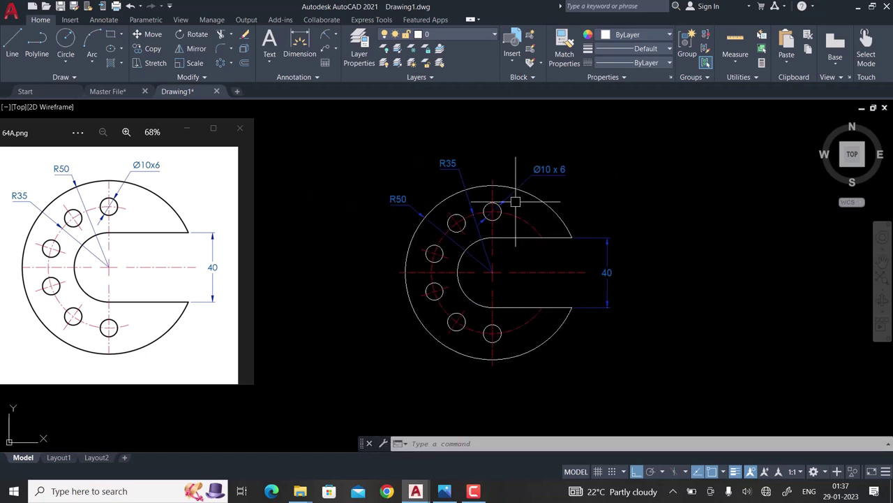
pyautogui.scroll(2, 501, 215)
pyautogui.moveTo(501, 214); pyautogui.dragTo(499, 198, button='middle')
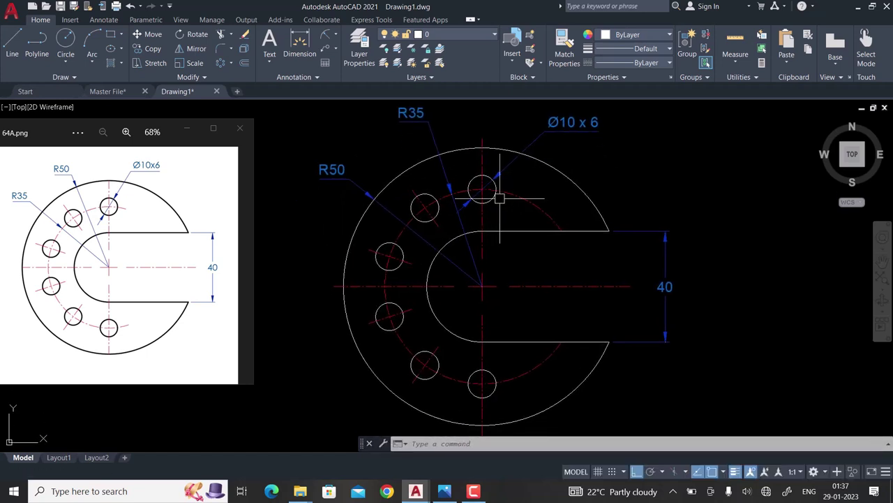